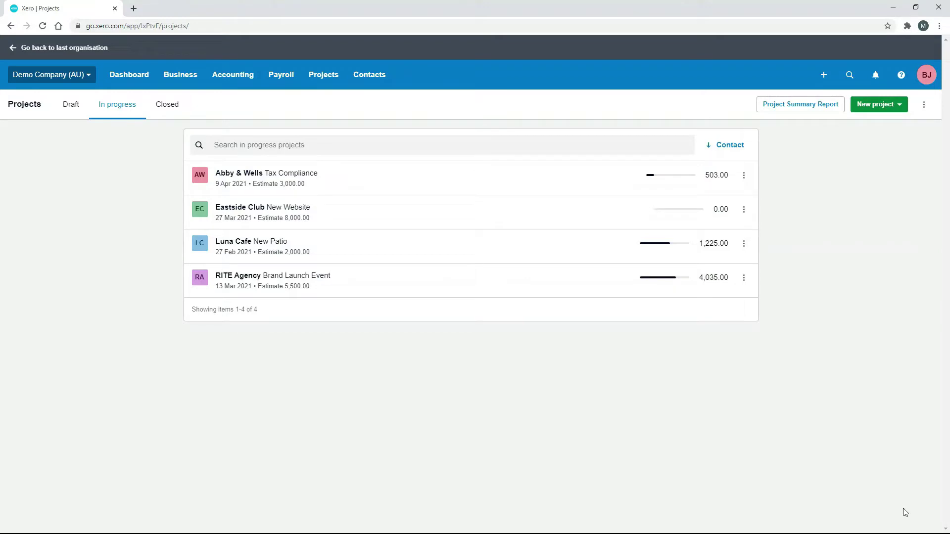
- Open the closed Main St Cafe Website Rebuild project, then start and discard a new task
{"action": "left_click", "coordinate": [171, 115]}
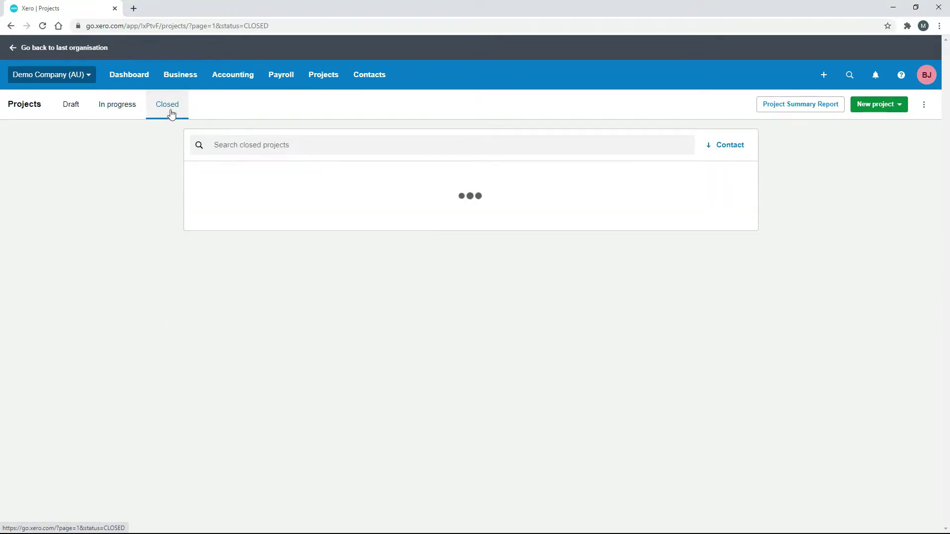
{"action": "left_click", "coordinate": [402, 180]}
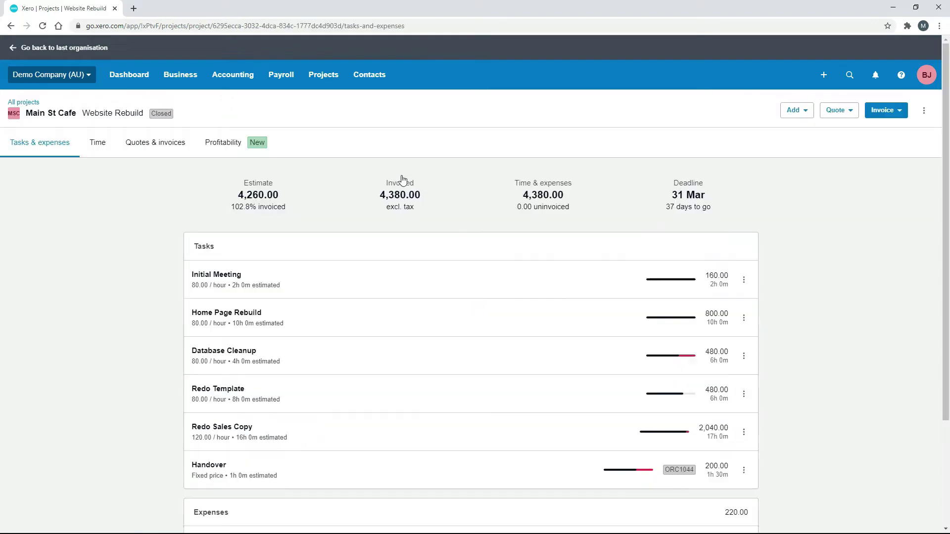
{"action": "left_click", "coordinate": [794, 112]}
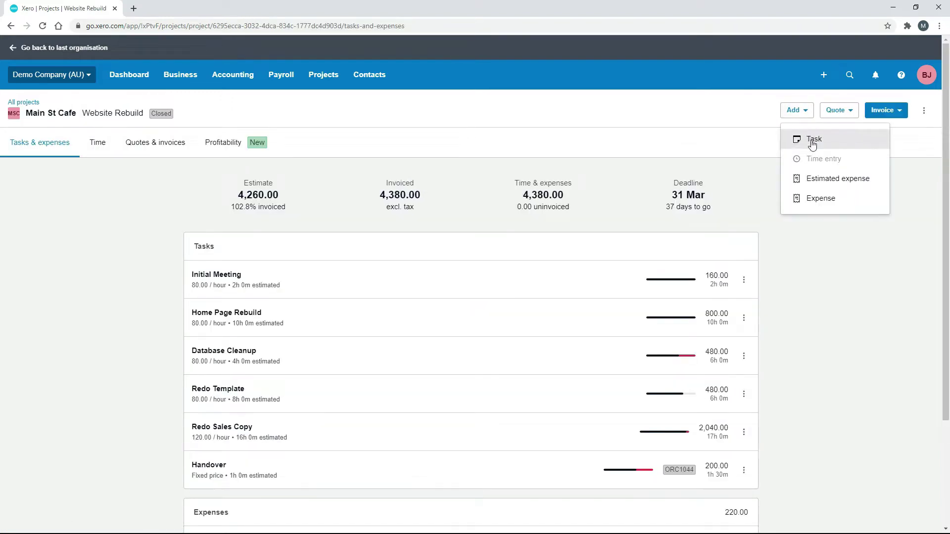
{"action": "left_click", "coordinate": [812, 141]}
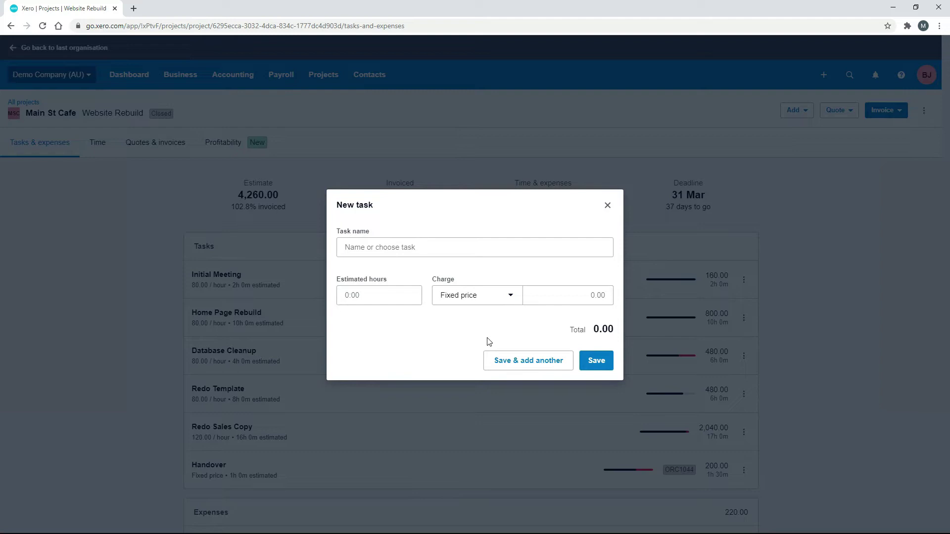
{"action": "left_click", "coordinate": [607, 206]}
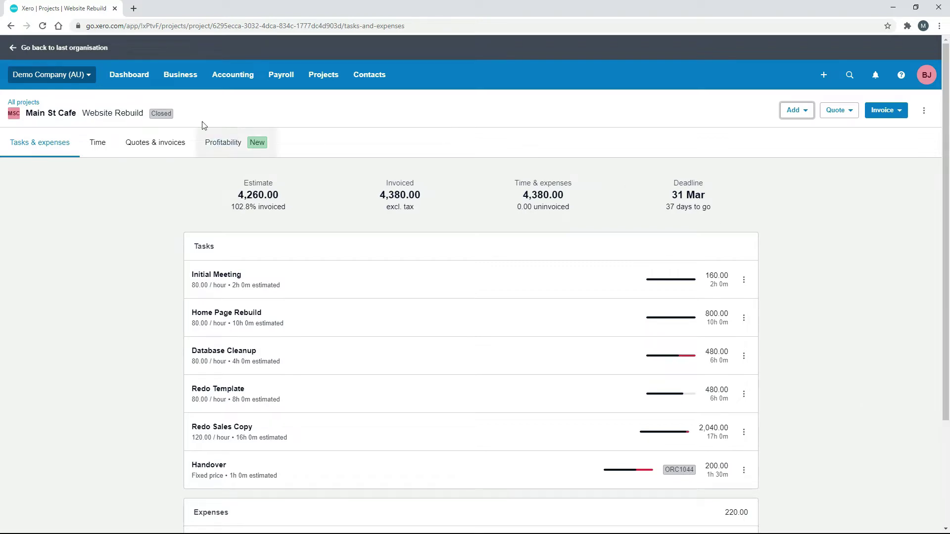
- Go to the Products and services list from the Business menu
{"action": "left_click", "coordinate": [185, 82]}
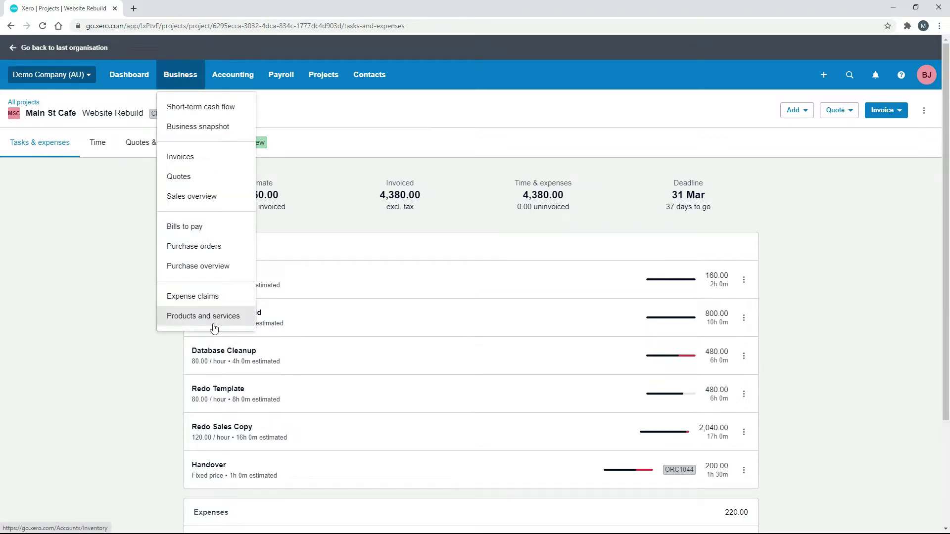
{"action": "left_click", "coordinate": [137, 312]}
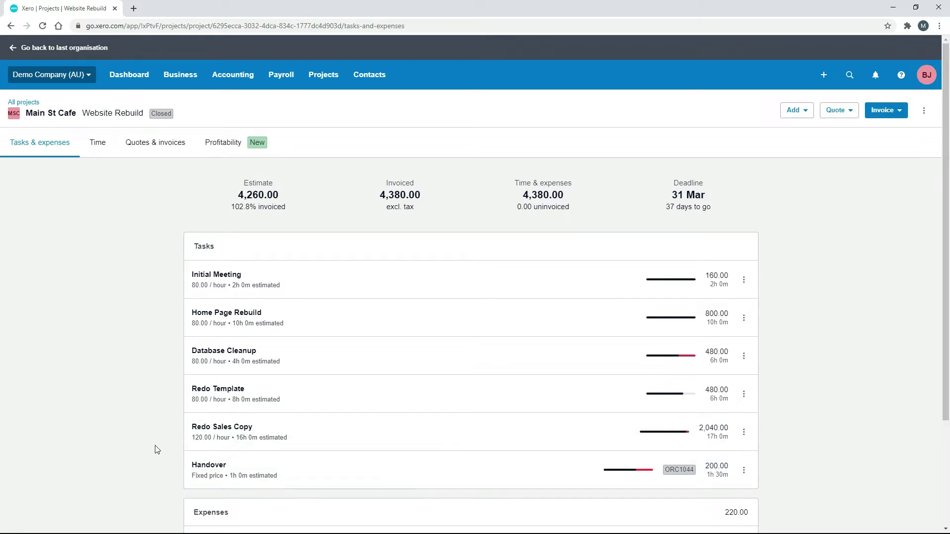
{"action": "left_click", "coordinate": [187, 77]}
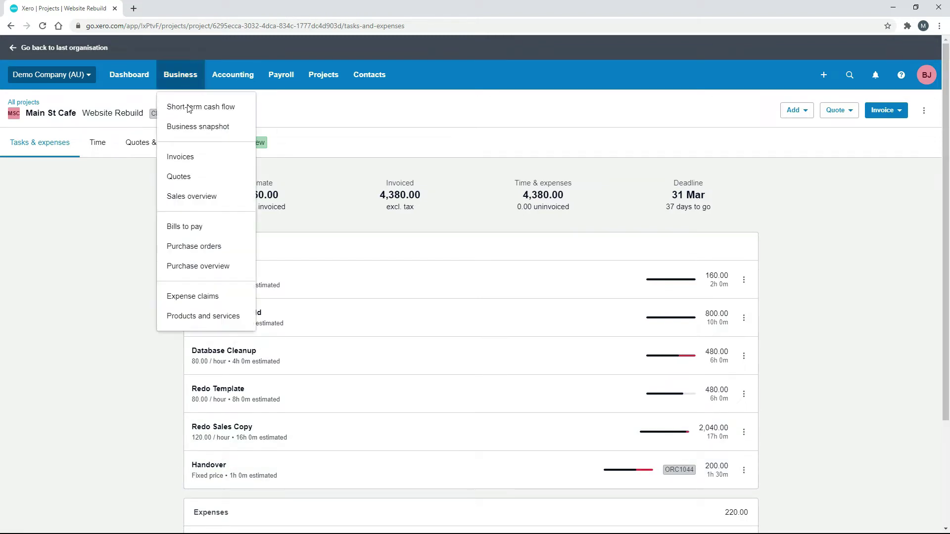
{"action": "left_click", "coordinate": [202, 320]}
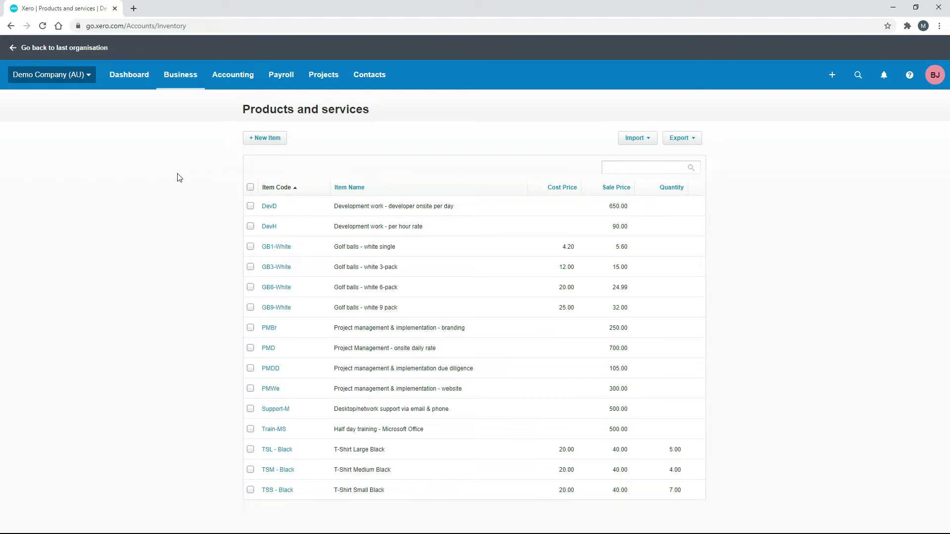
- Start a new item with code WEB-HOM and name Handover Meeting
{"action": "left_click", "coordinate": [276, 141]}
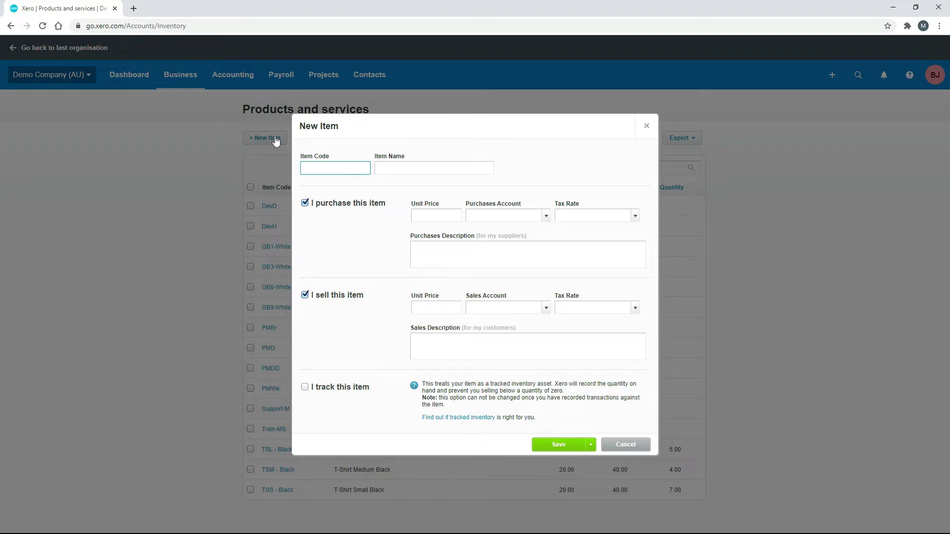
{"action": "type", "text": "WEB-HOM"}
{"action": "left_click", "coordinate": [349, 186]}
{"action": "left_click", "coordinate": [412, 168]}
{"action": "type", "text": "Handover Meeting"}
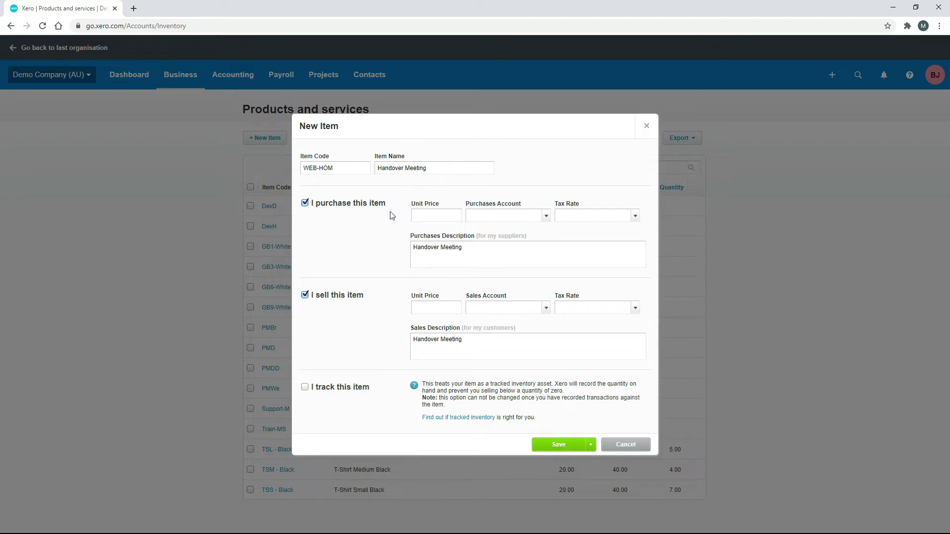
- Make the item sold only, at a 200.00 unit price to account 200 - Sales
{"action": "left_click", "coordinate": [305, 204]}
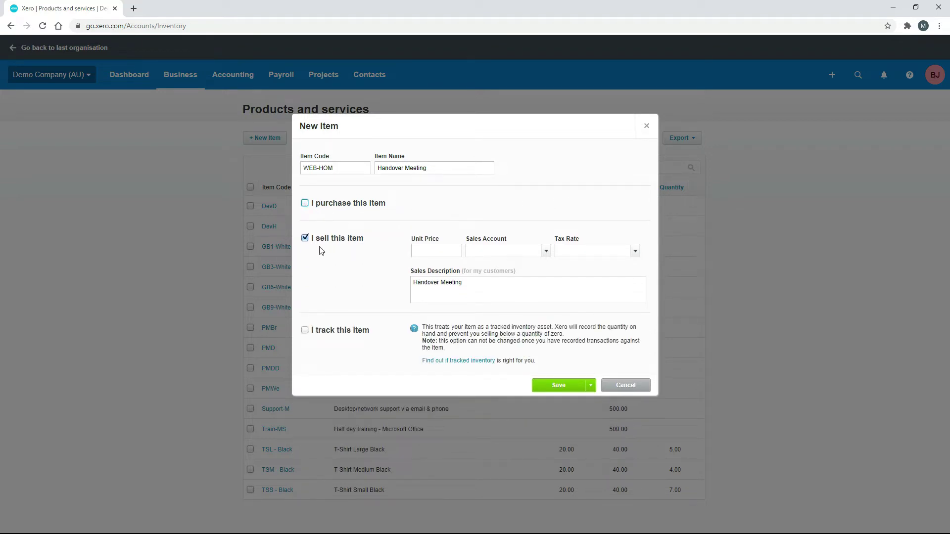
{"action": "left_click", "coordinate": [448, 250]}
{"action": "type", "text": "200"}
{"action": "left_click", "coordinate": [454, 233]}
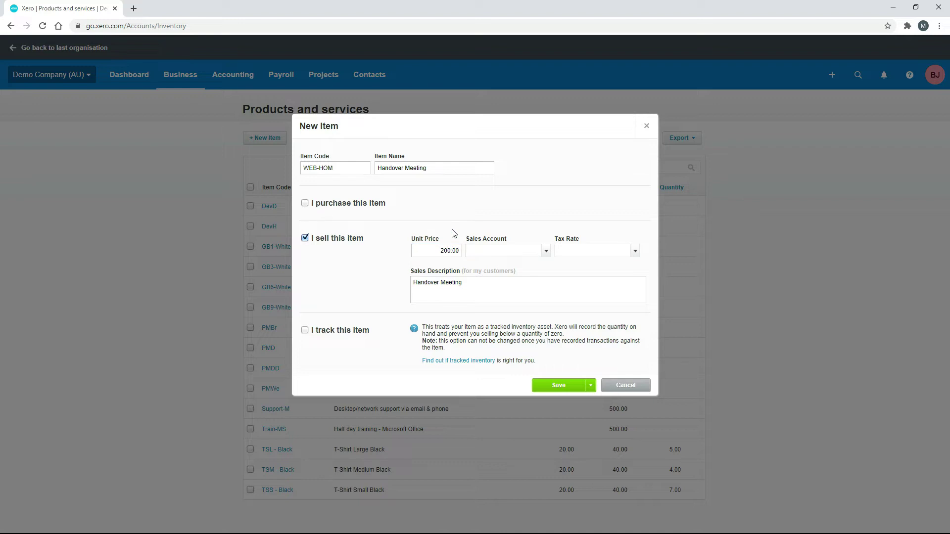
{"action": "left_click", "coordinate": [546, 254]}
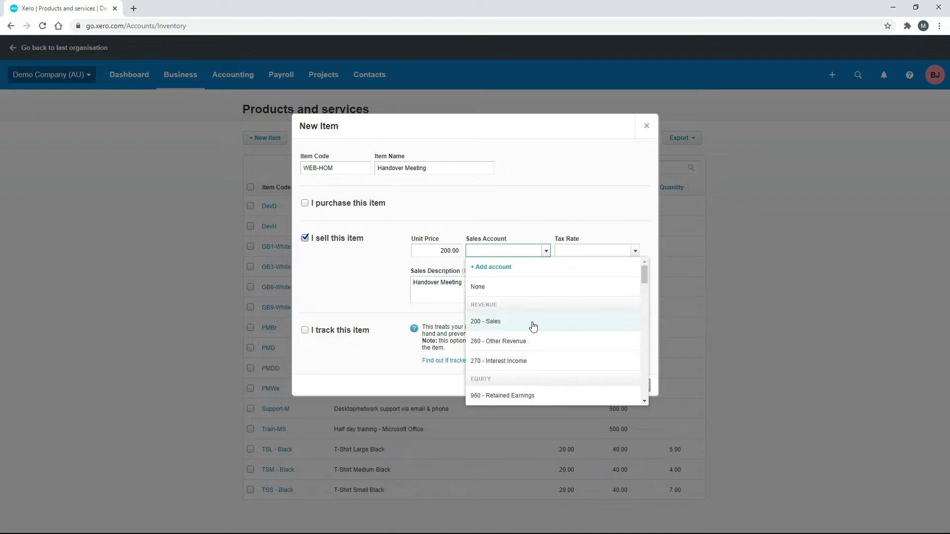
{"action": "left_click", "coordinate": [500, 328]}
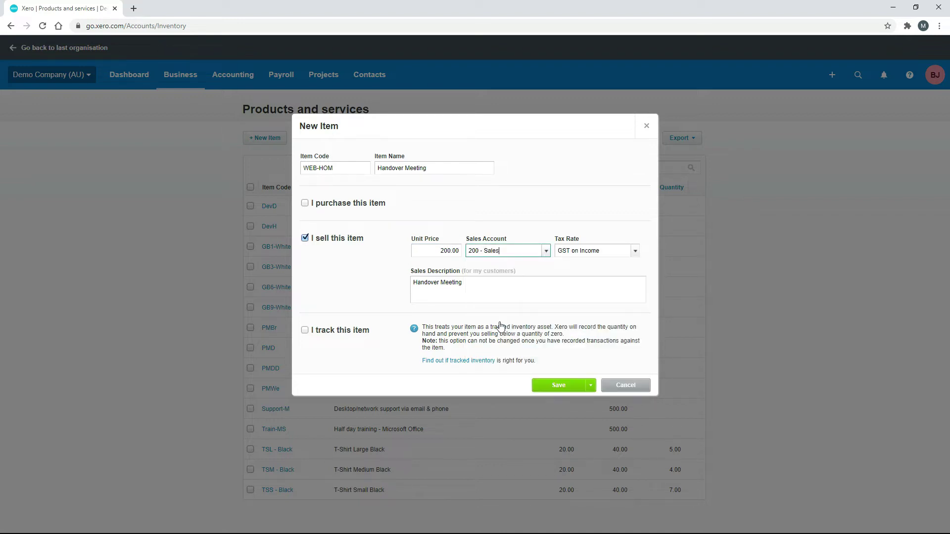
{"action": "left_click", "coordinate": [561, 270]}
- Save the WEB-HOM Handover Meeting item, check it in the list, and go to All projects
{"action": "left_click", "coordinate": [558, 385]}
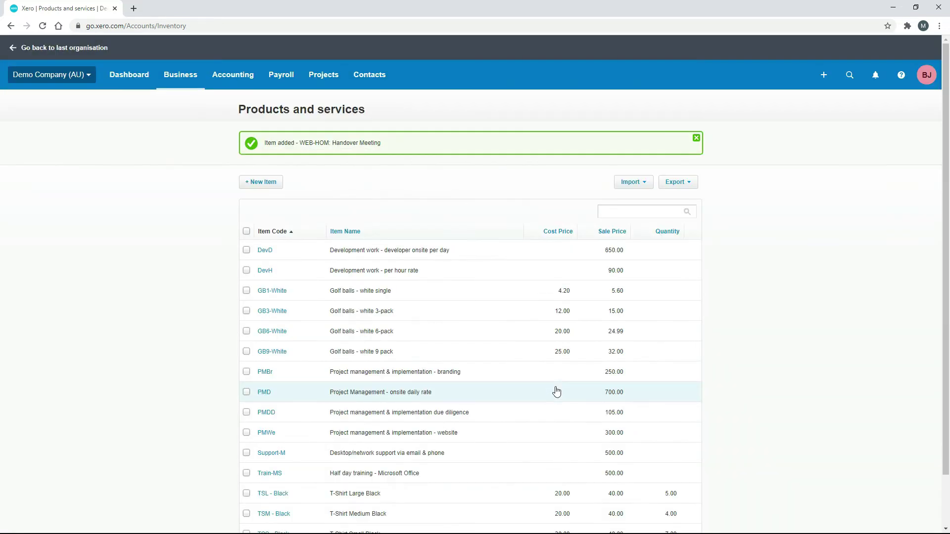
{"action": "scroll", "coordinate": [758, 367], "scroll_direction": "down", "scroll_amount": 1}
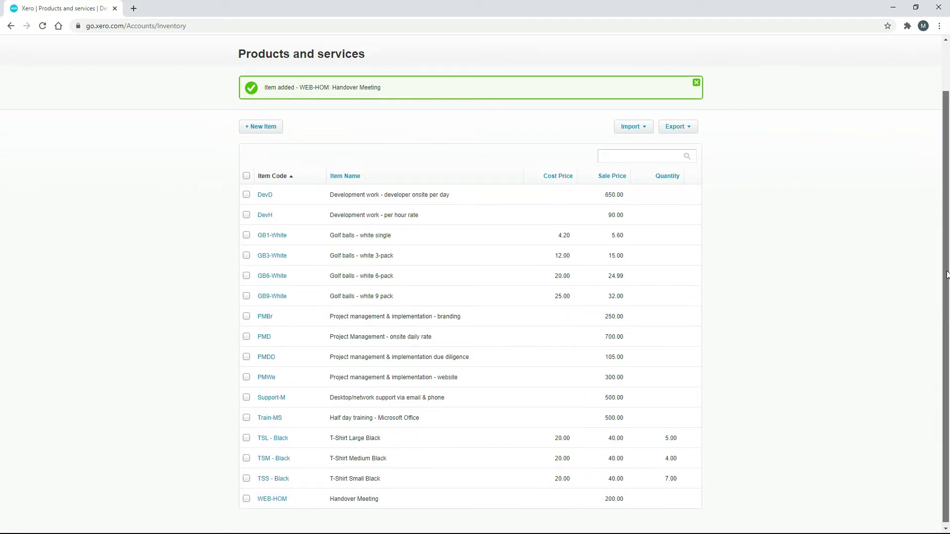
{"action": "scroll", "coordinate": [720, 130], "scroll_direction": "up", "scroll_amount": 2}
{"action": "left_click", "coordinate": [322, 72]}
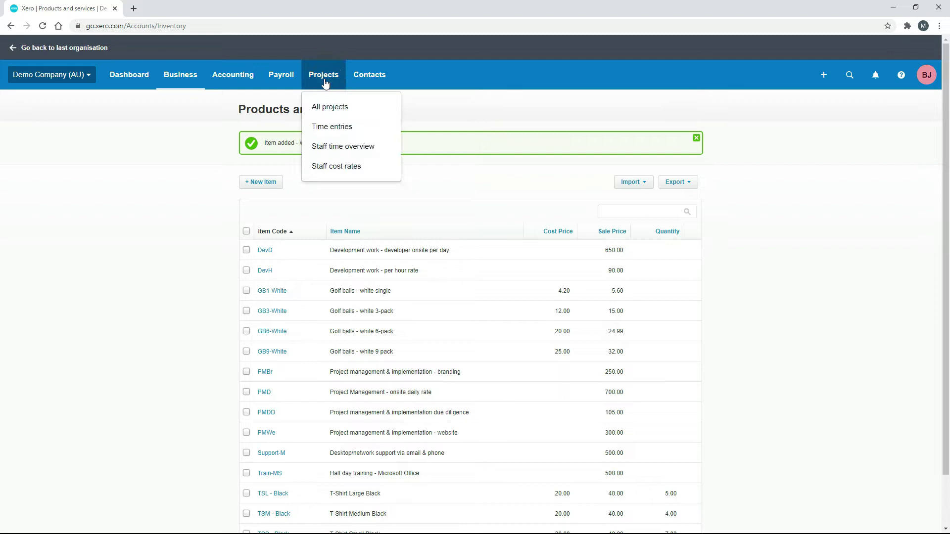
{"action": "left_click", "coordinate": [331, 110]}
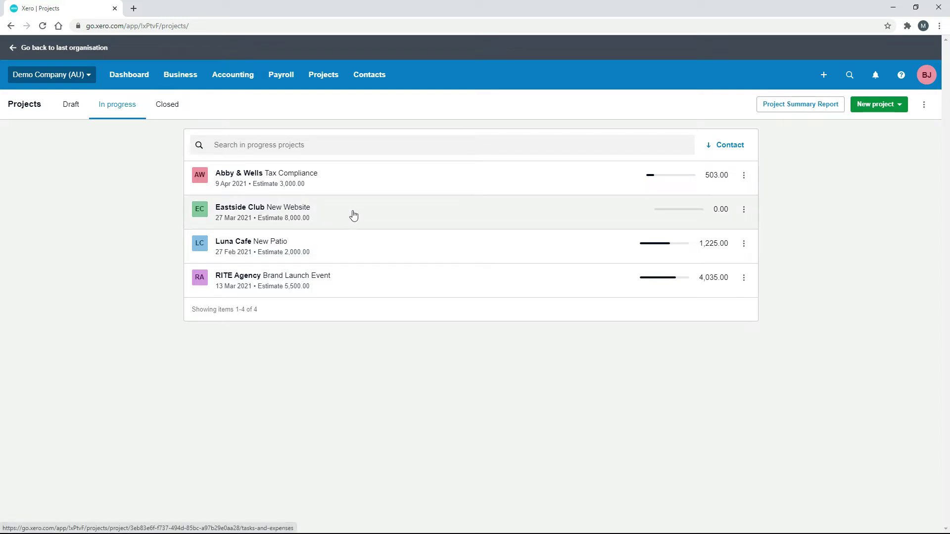
- Open the Eastside Club New Website project and start a Handover Meeting expense
{"action": "left_click", "coordinate": [375, 219]}
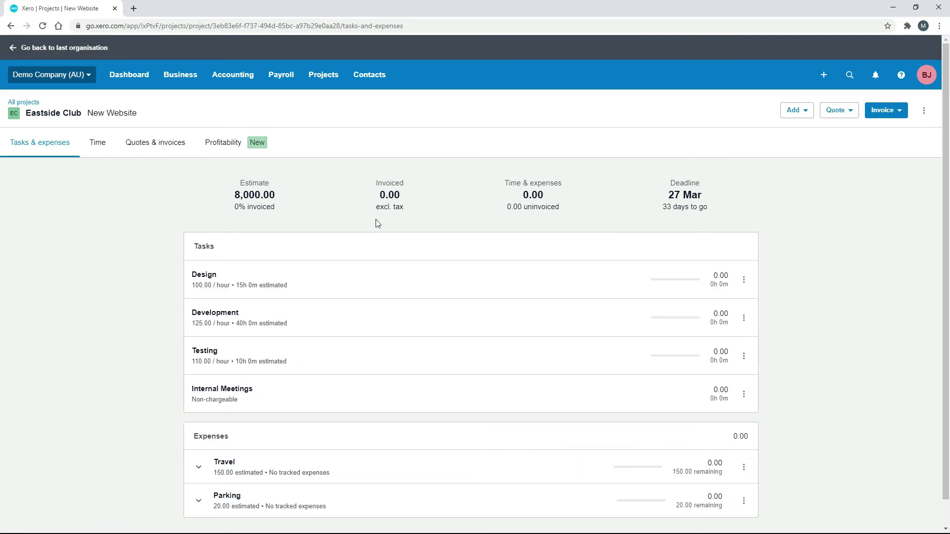
{"action": "left_click", "coordinate": [808, 116]}
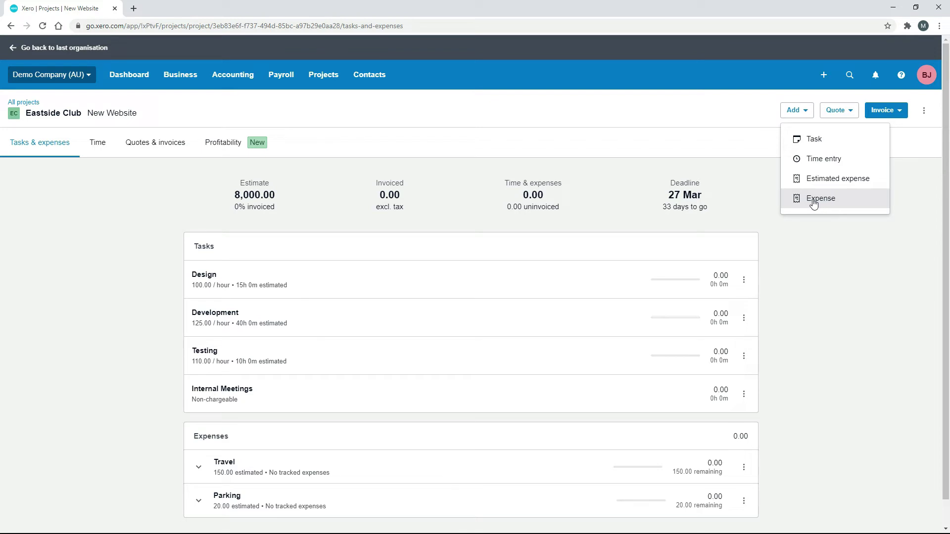
{"action": "left_click", "coordinate": [813, 203]}
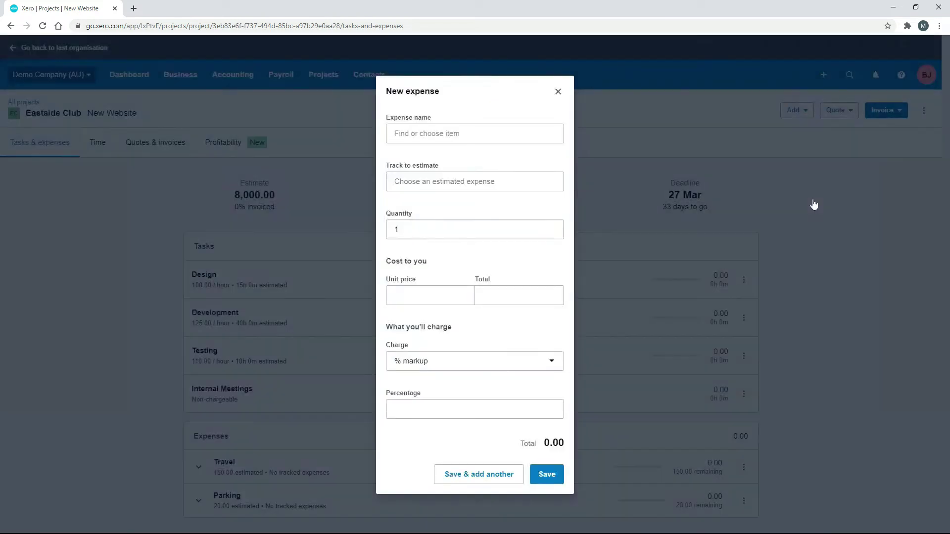
{"action": "left_click", "coordinate": [459, 133]}
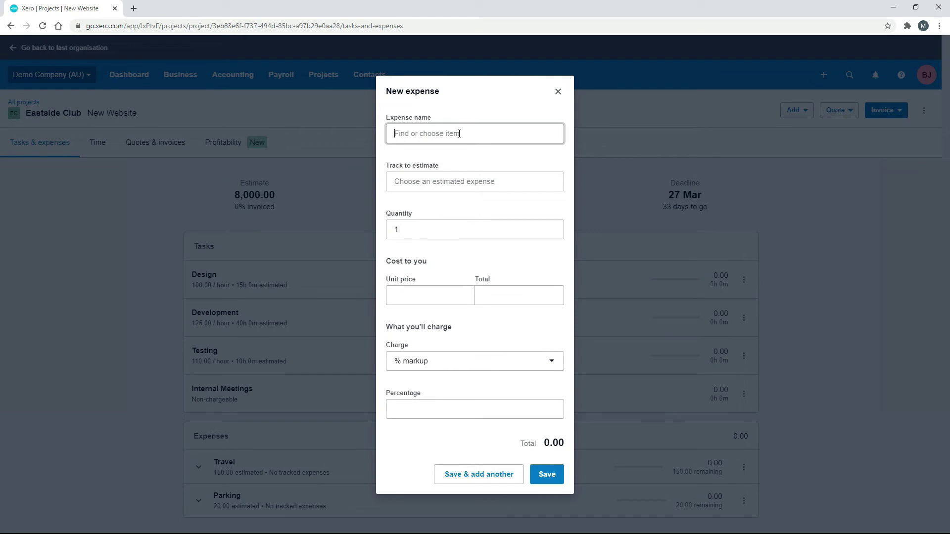
{"action": "type", "text": "h"}
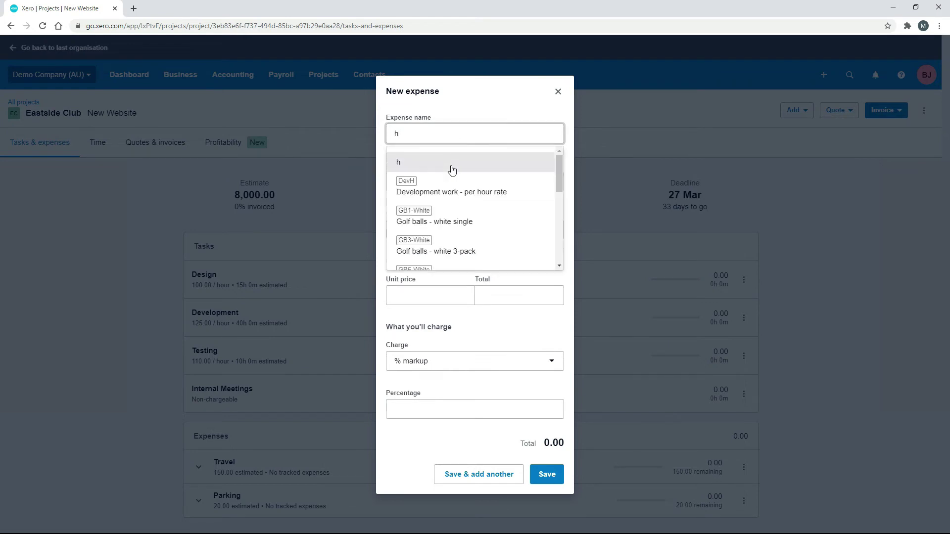
{"action": "left_click_drag", "start_coordinate": [558, 168], "coordinate": [559, 176]}
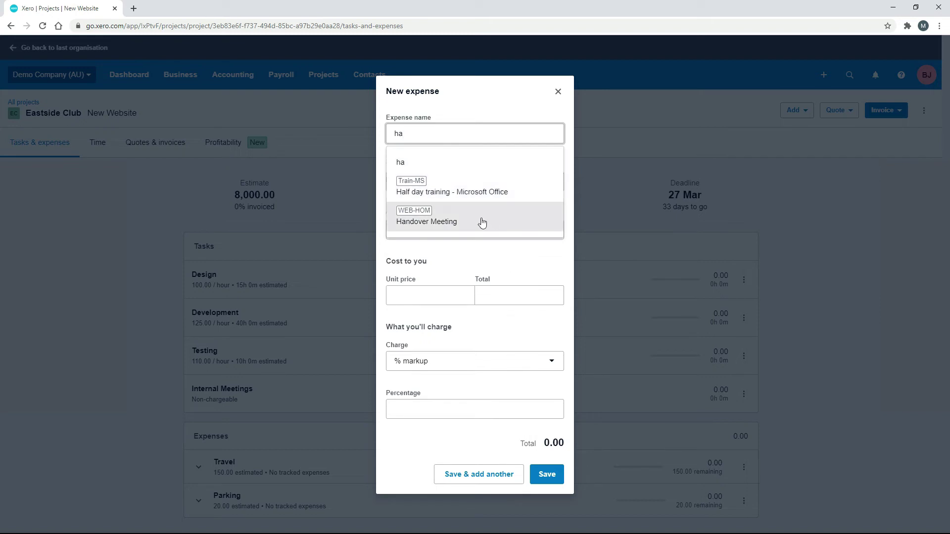
{"action": "left_click", "coordinate": [445, 225]}
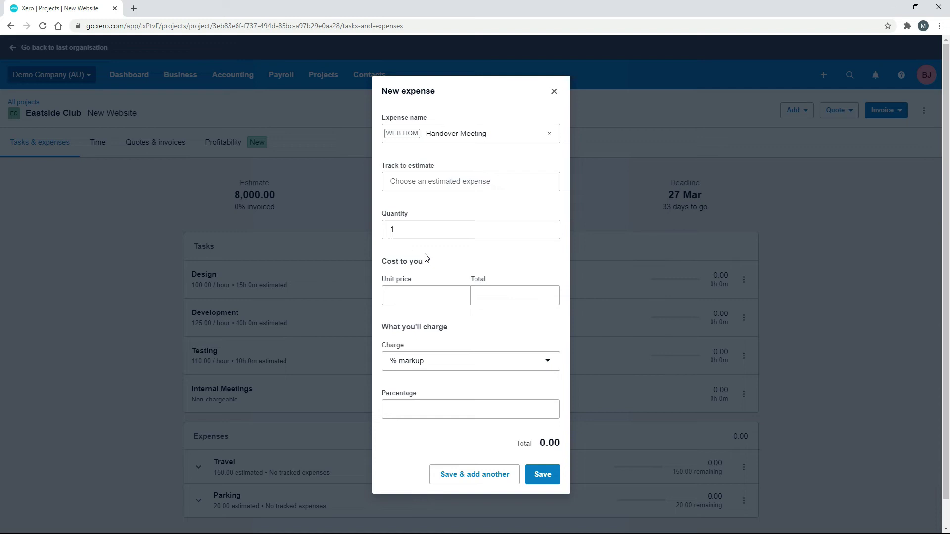
- Give the expense a 100.00 unit cost and a 200.00 custom charge price, then save
{"action": "left_click", "coordinate": [430, 293]}
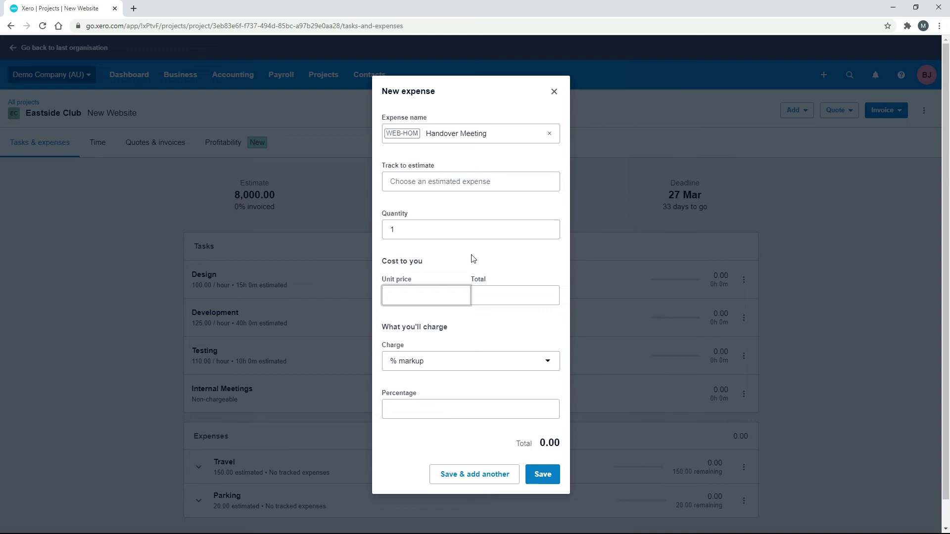
{"action": "type", "text": "00"}
{"action": "left_click", "coordinate": [473, 257]}
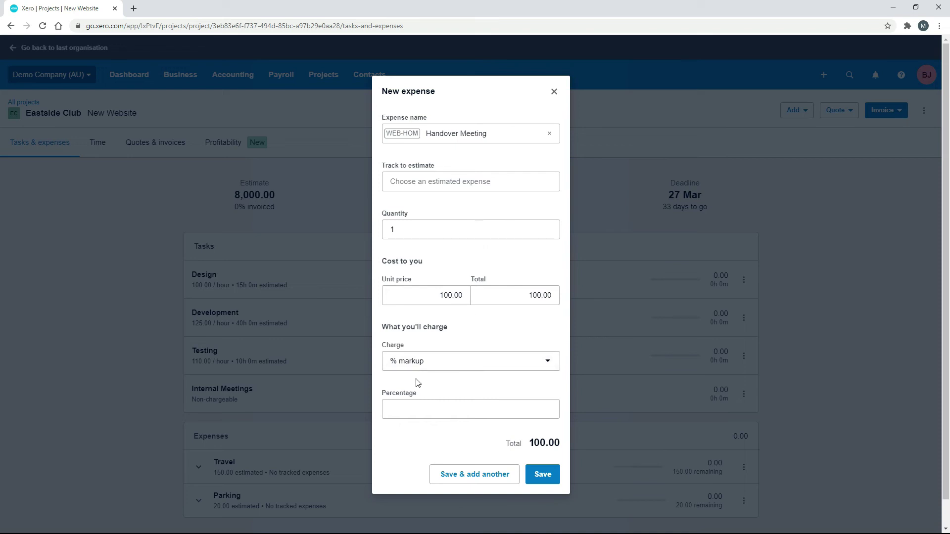
{"action": "left_click", "coordinate": [544, 361]}
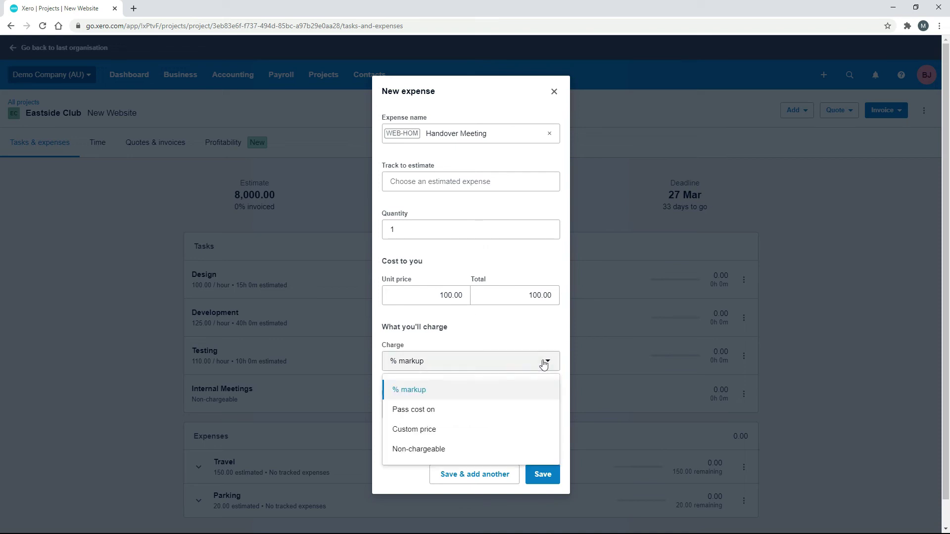
{"action": "left_click", "coordinate": [444, 439]}
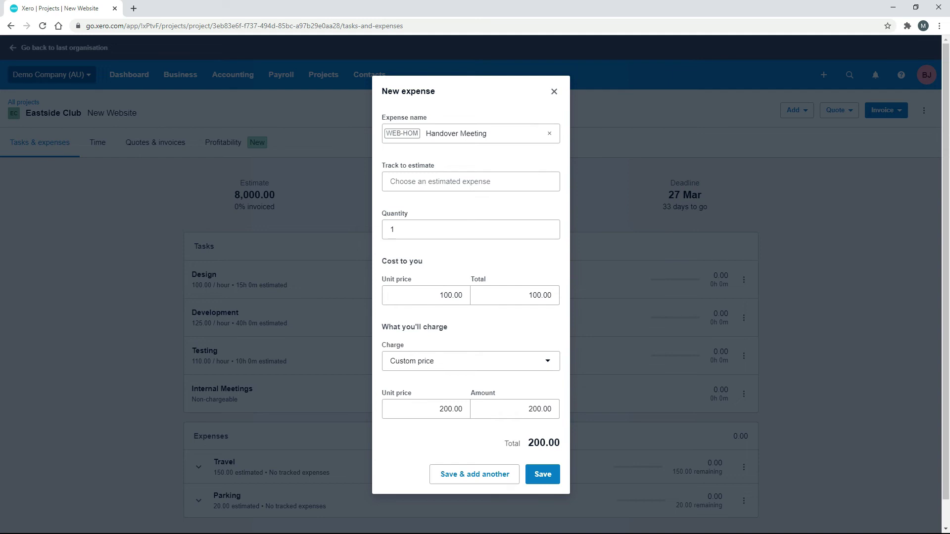
{"action": "left_click", "coordinate": [541, 474]}
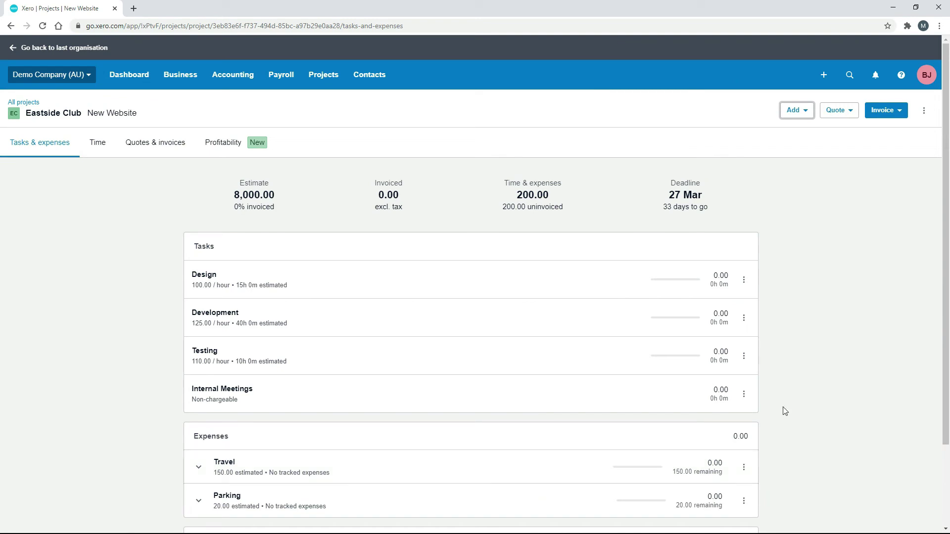
- Scroll down to check Handover Meeting under Untracked expenses at 200.00, then back up
{"action": "scroll", "coordinate": [789, 412], "scroll_direction": "down", "scroll_amount": 2}
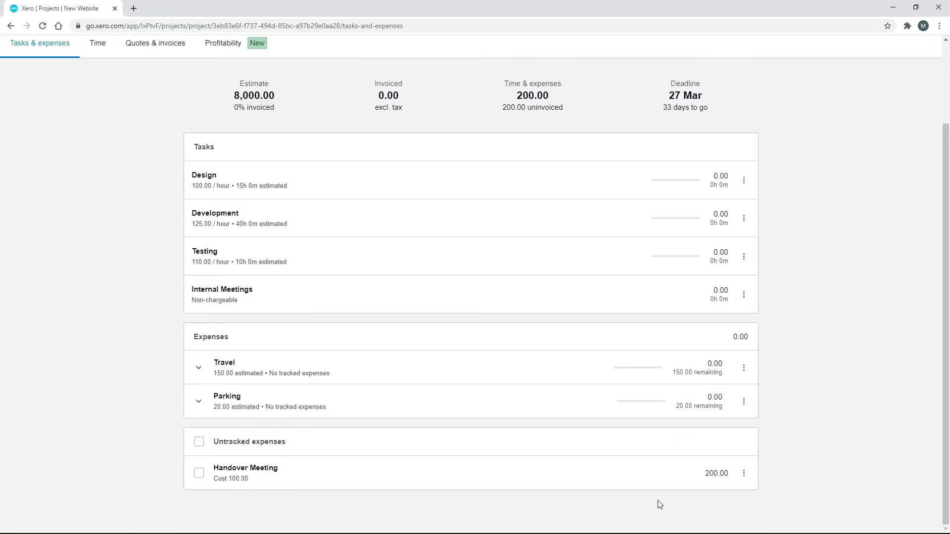
{"action": "scroll", "coordinate": [789, 421], "scroll_direction": "up", "scroll_amount": 2}
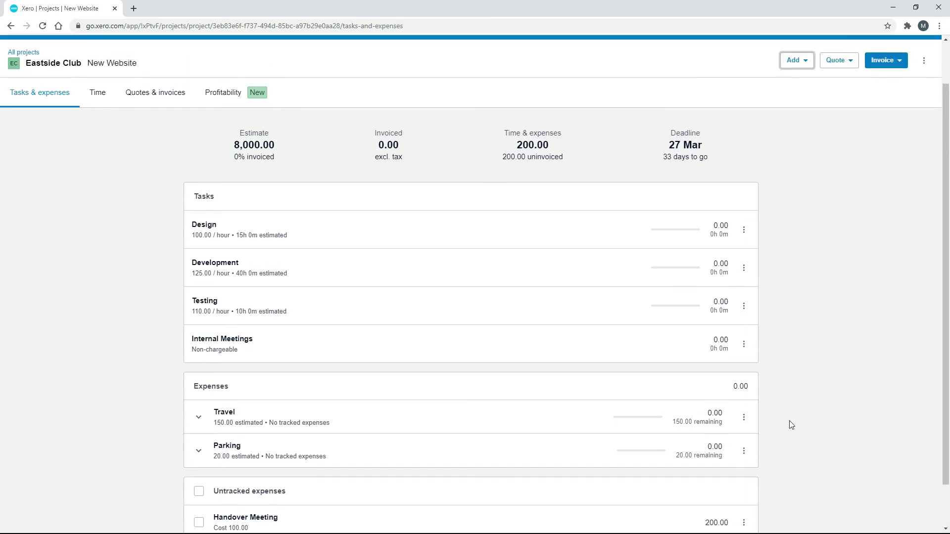
{"action": "left_click", "coordinate": [885, 105]}
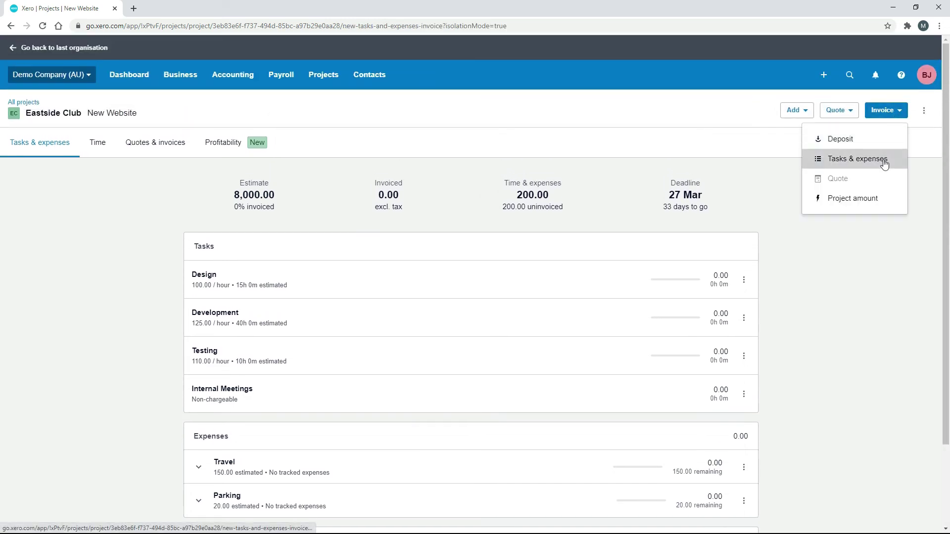
{"action": "left_click", "coordinate": [882, 158]}
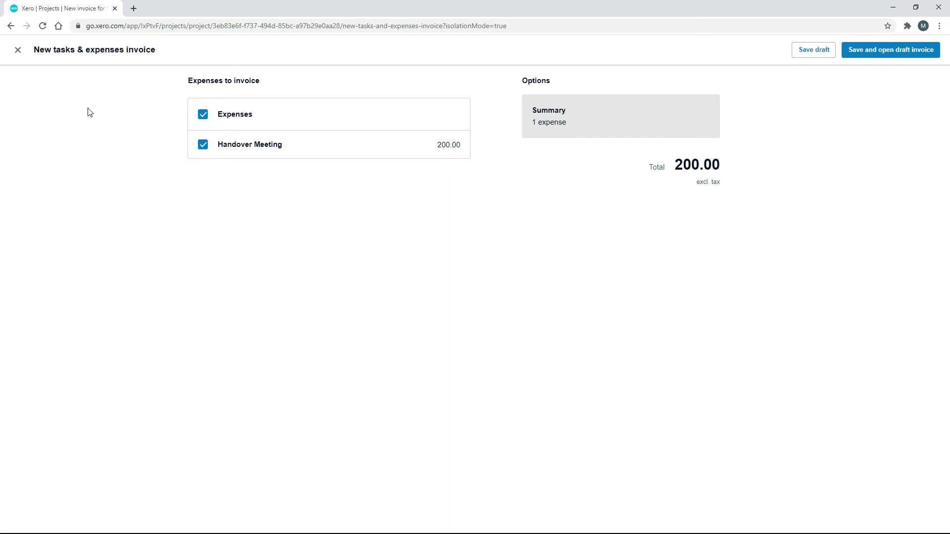
{"action": "left_click", "coordinate": [202, 146]}
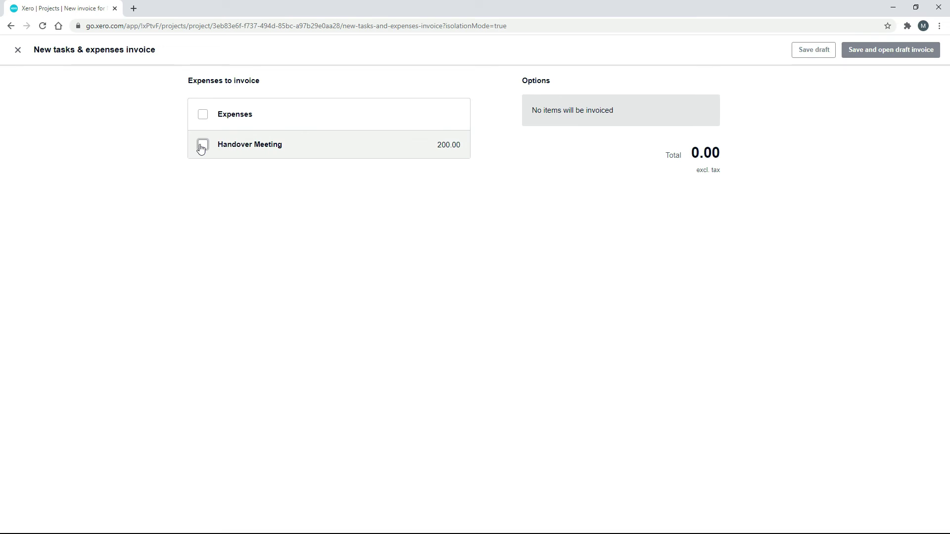
{"action": "left_click", "coordinate": [202, 144]}
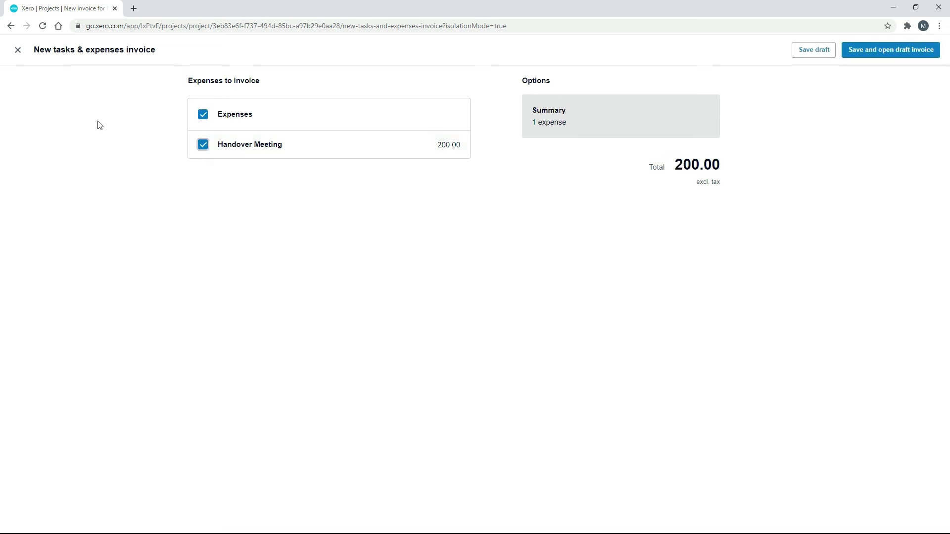
{"action": "left_click", "coordinate": [19, 50]}
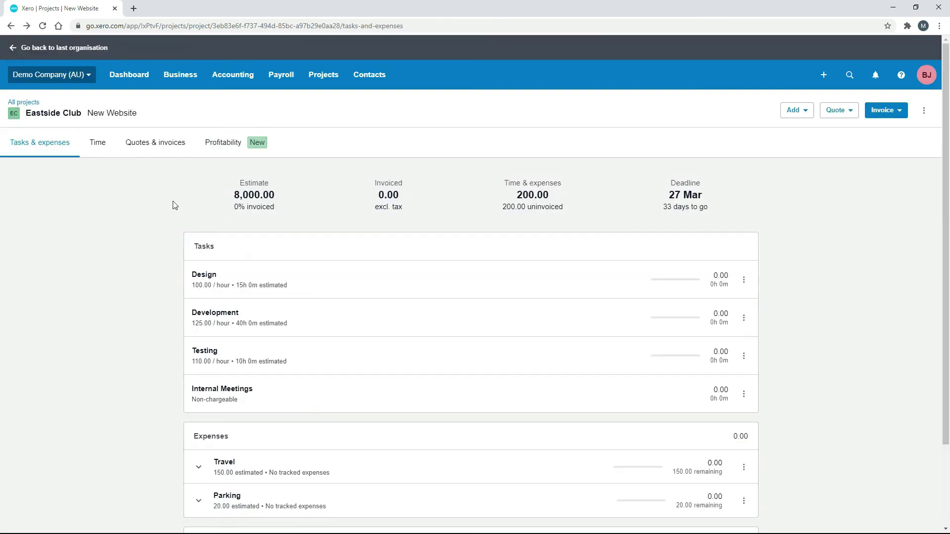
- Open the RITE Agency Brand Launch Event project from All projects
{"action": "left_click", "coordinate": [35, 103]}
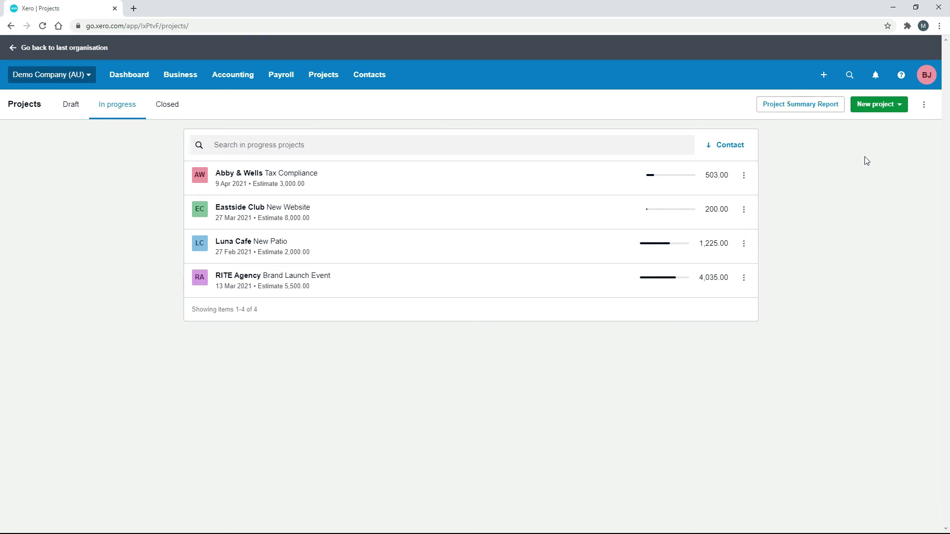
{"action": "left_click", "coordinate": [398, 286]}
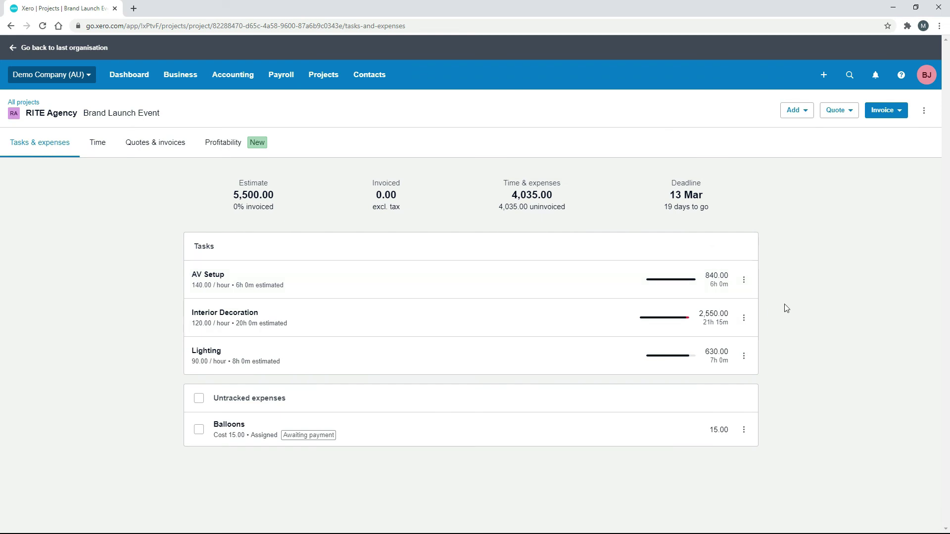
- Add a Handover Meeting expense costing 100.00, charged at a custom price of 200.00, to RITE Agency
{"action": "left_click", "coordinate": [803, 110]}
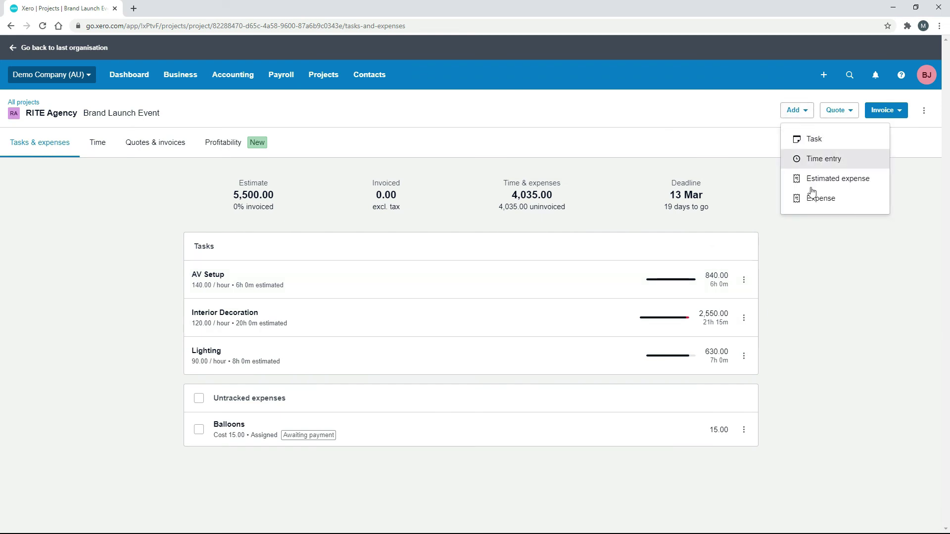
{"action": "left_click", "coordinate": [812, 196]}
{"action": "left_click", "coordinate": [469, 132]}
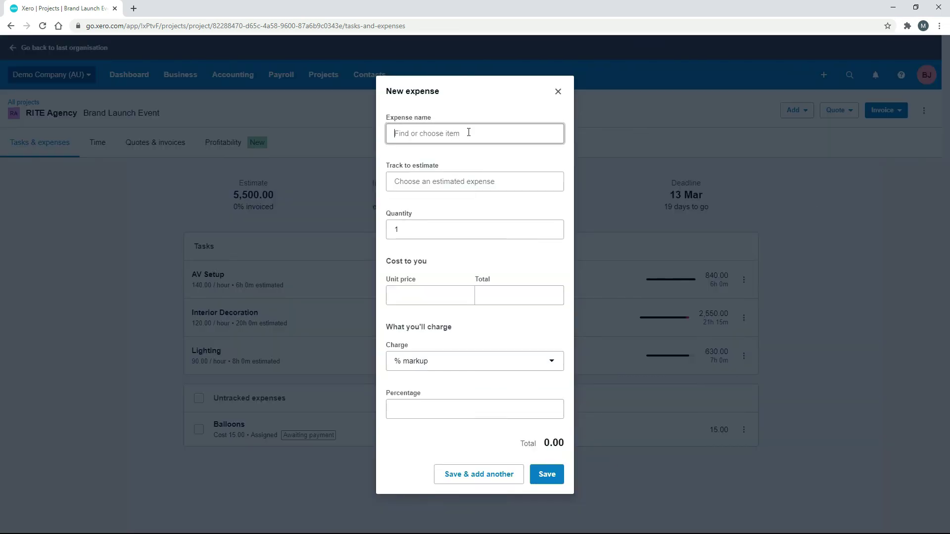
{"action": "type", "text": "ha"}
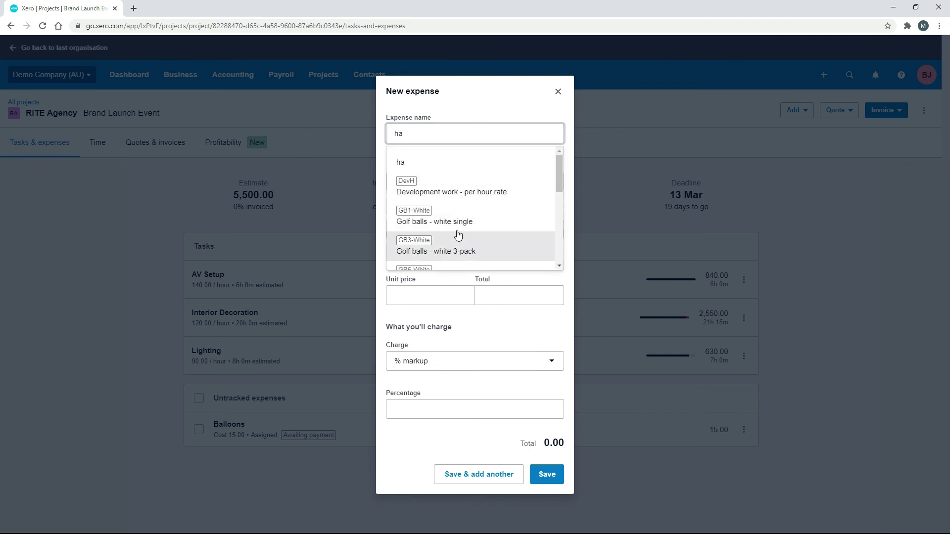
{"action": "left_click", "coordinate": [466, 219]}
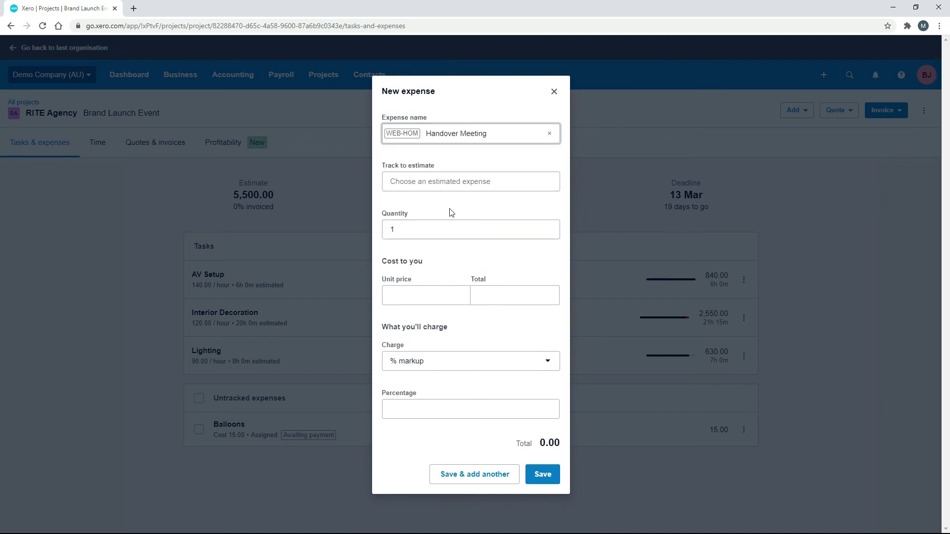
{"action": "left_click", "coordinate": [445, 294]}
{"action": "type", "text": "1"}
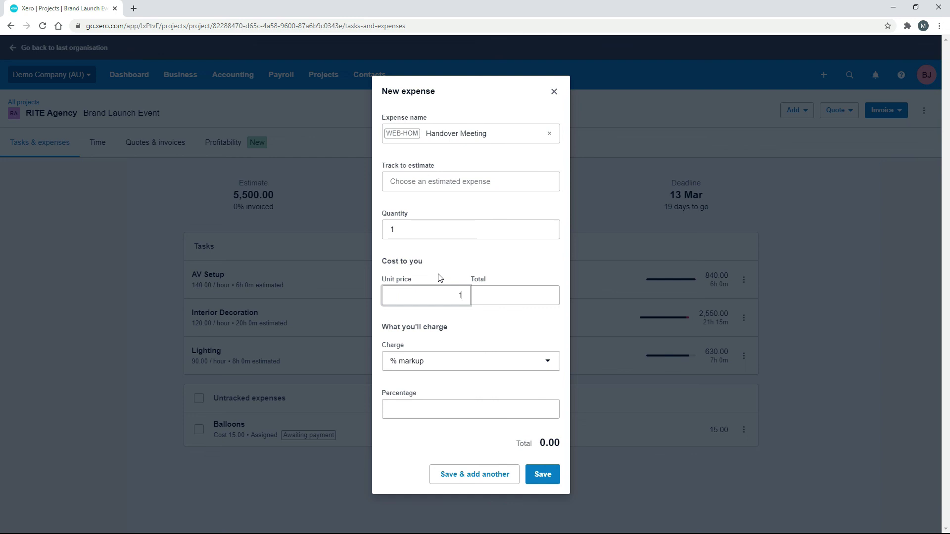
{"action": "type", "text": "00"}
{"action": "left_click", "coordinate": [446, 270]}
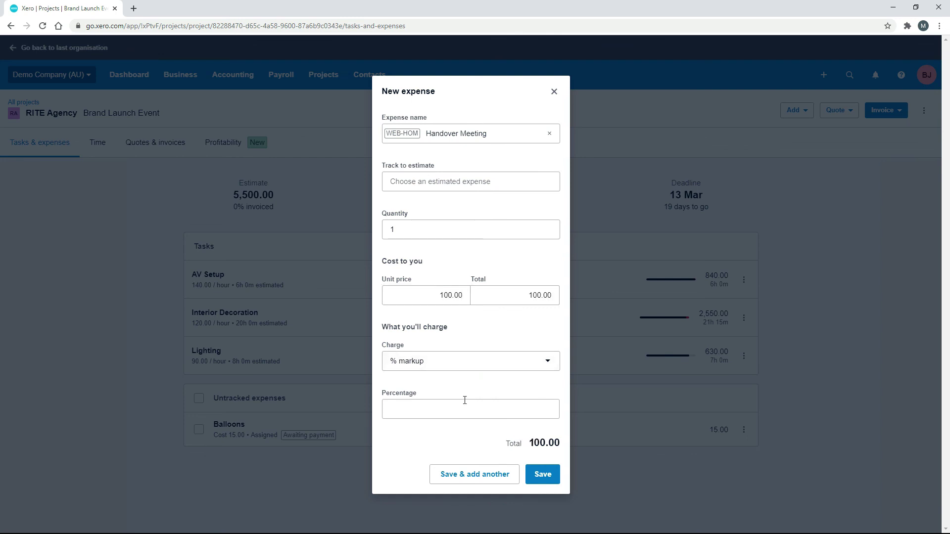
{"action": "left_click", "coordinate": [531, 368]}
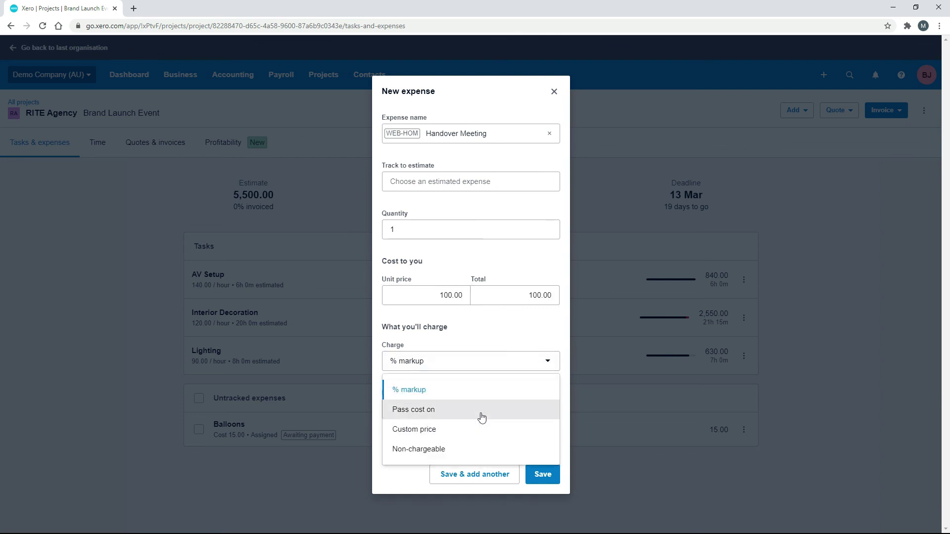
{"action": "left_click", "coordinate": [479, 429]}
{"action": "left_click", "coordinate": [534, 478]}
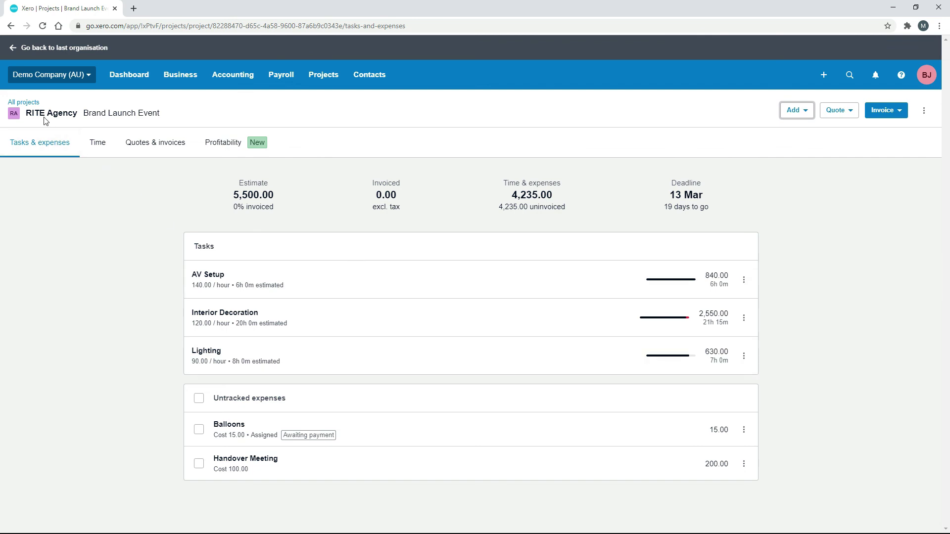
- Reopen the Eastside Club New Website project and scroll through it to review the 200.00 expense
{"action": "left_click", "coordinate": [32, 102]}
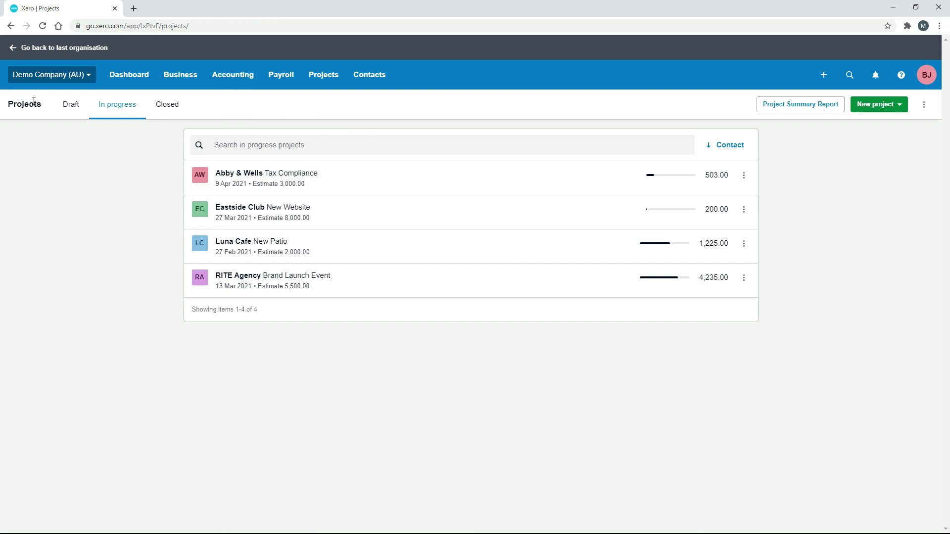
{"action": "left_click", "coordinate": [384, 216]}
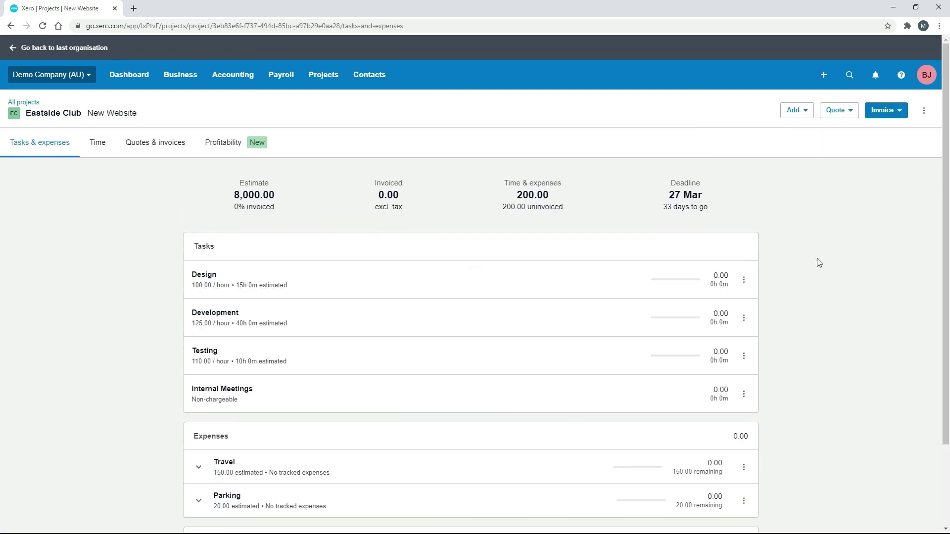
{"action": "scroll", "coordinate": [836, 268], "scroll_direction": "down", "scroll_amount": 1}
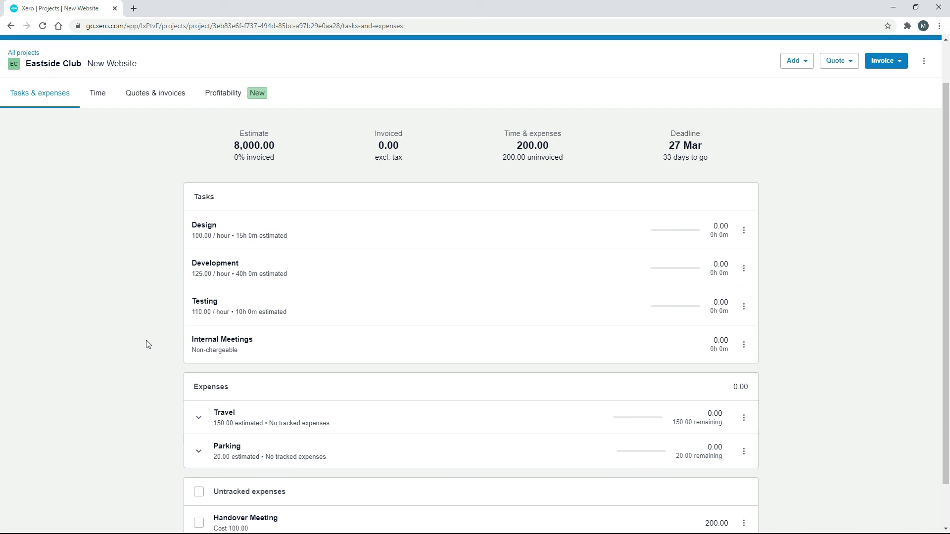
{"action": "scroll", "coordinate": [130, 308], "scroll_direction": "up", "scroll_amount": 1}
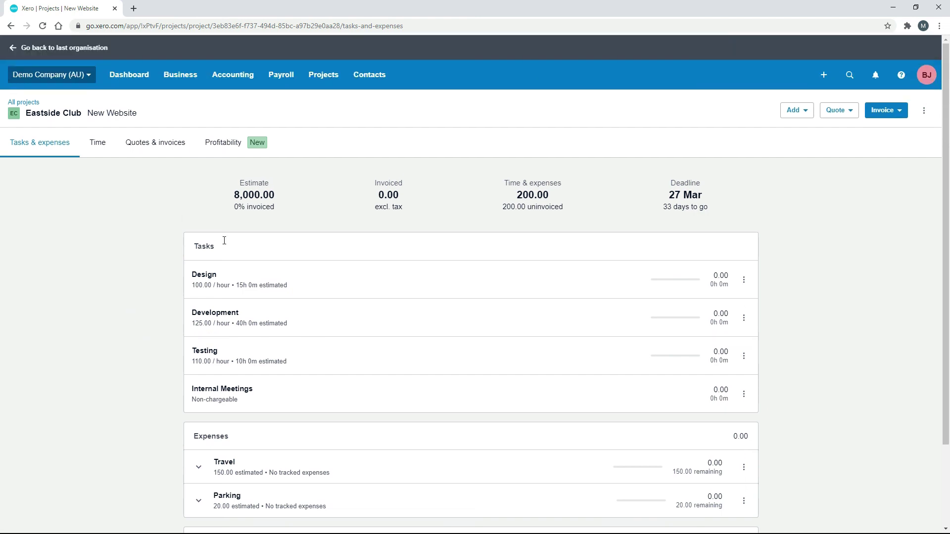